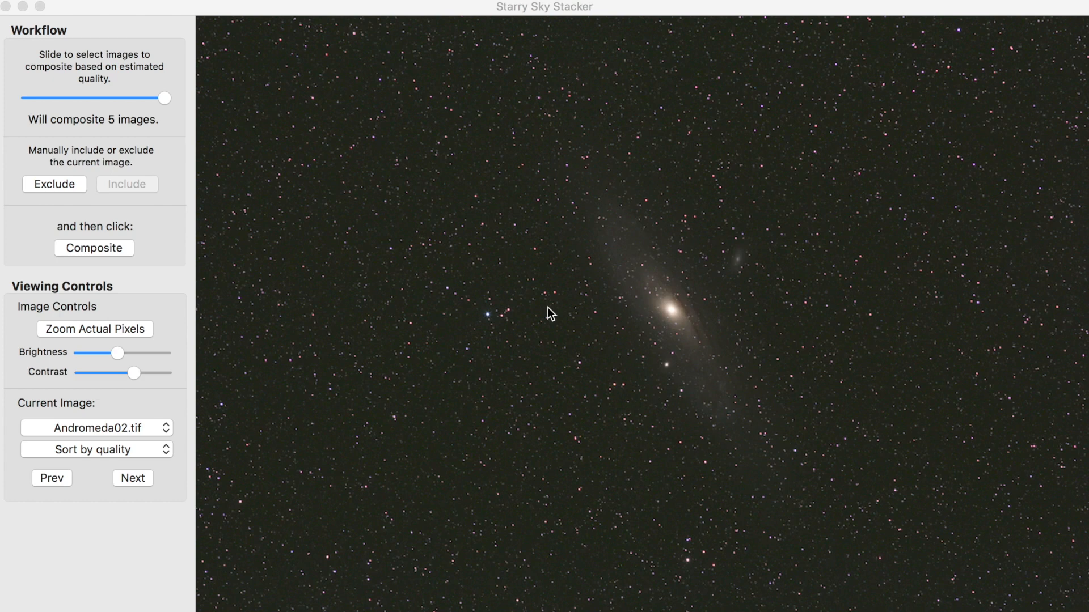
Step: Open Andromeda01.tif through Andromeda30.tif as the image set to stack
left_click(548, 307)
key("super+o")
left_click(417, 170)
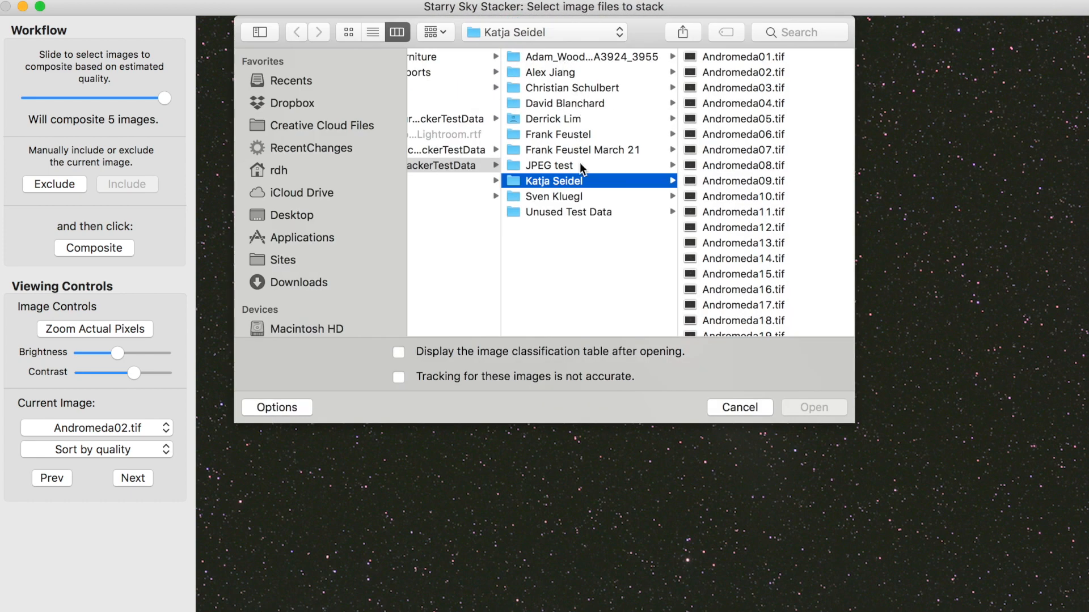
left_click(719, 55)
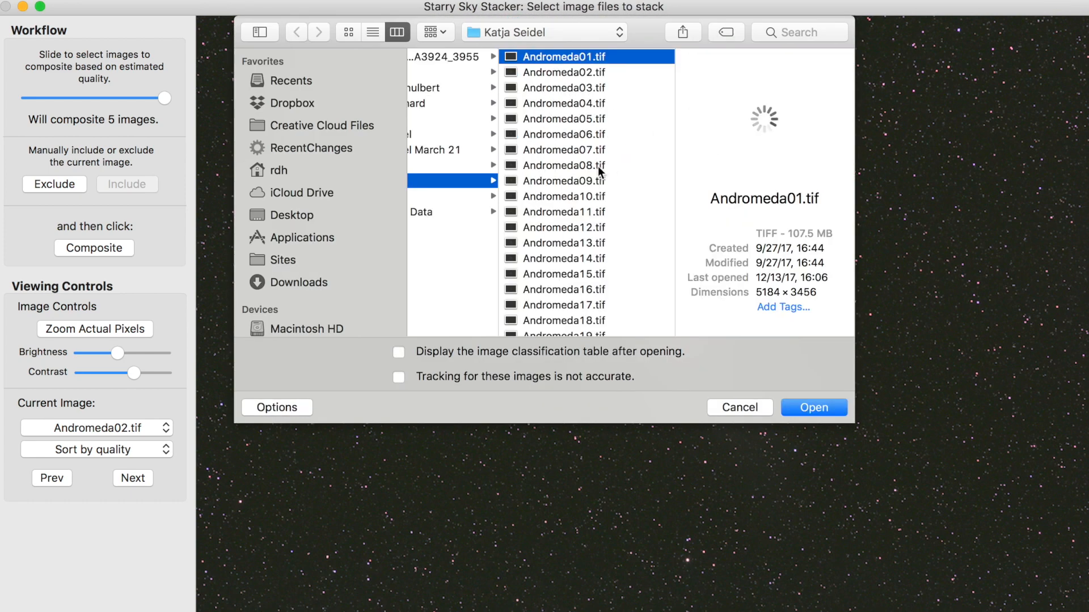
scroll(597, 166, "down", 5)
scroll(598, 165, "down", 1)
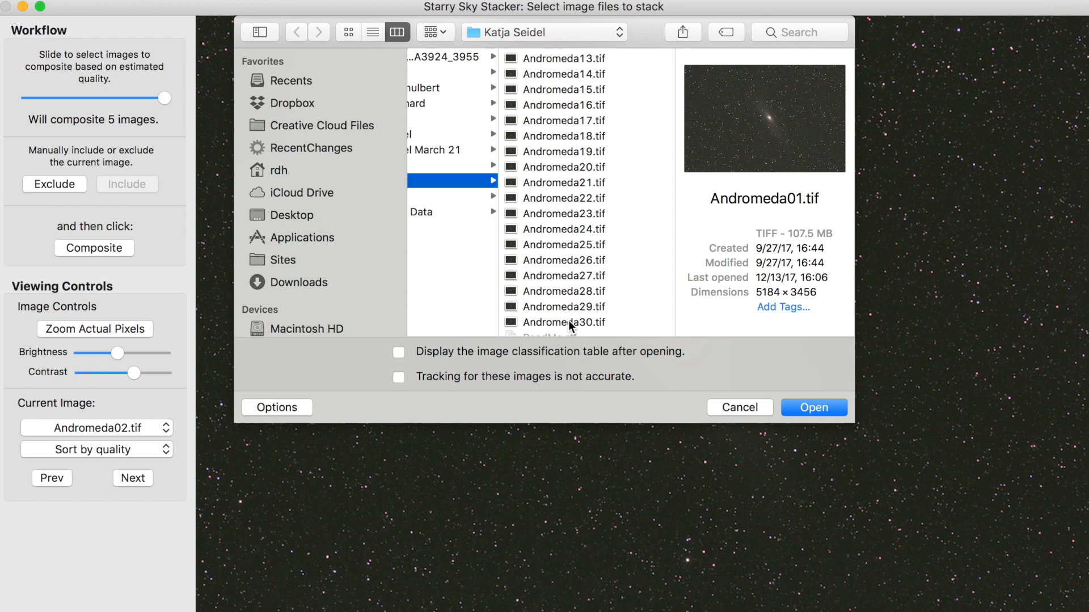
left_click(569, 321, "shift")
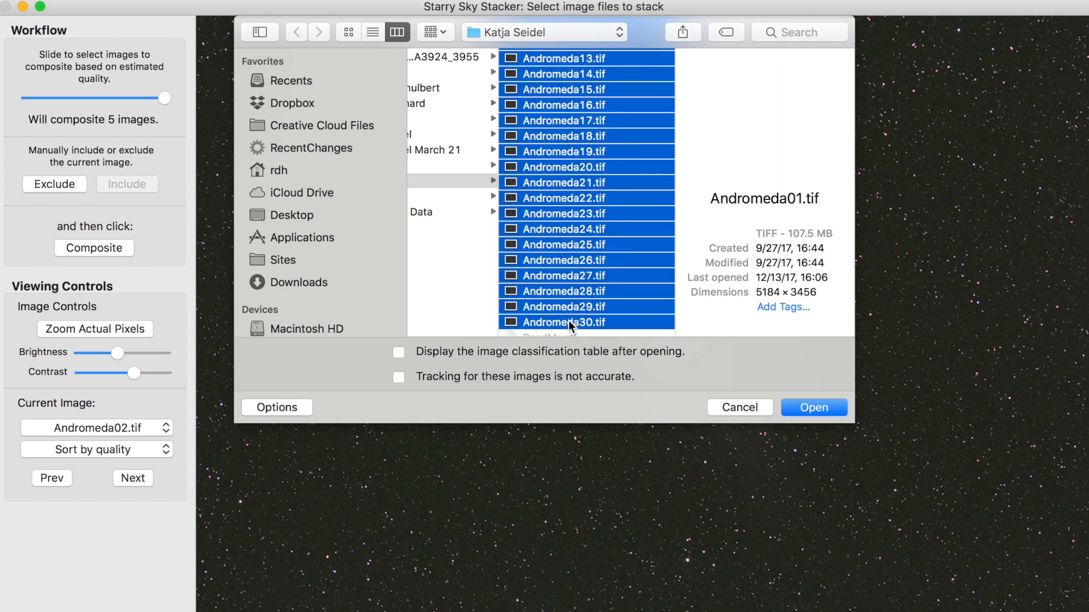
left_click(811, 409)
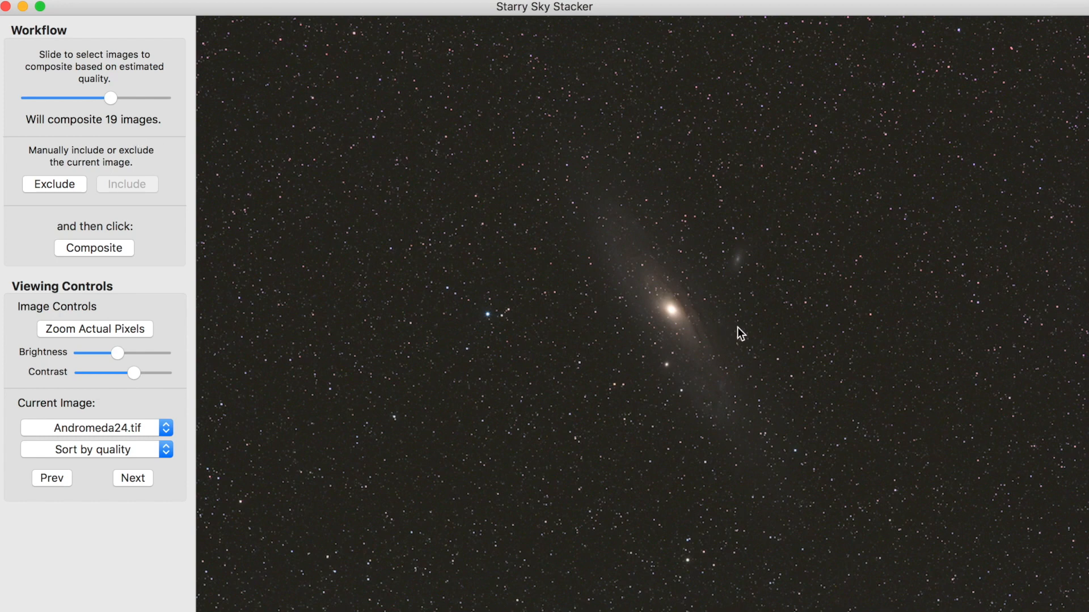
Step: Examine the stars and galaxy in Andromeda24.tif at actual pixel size
left_click(631, 296)
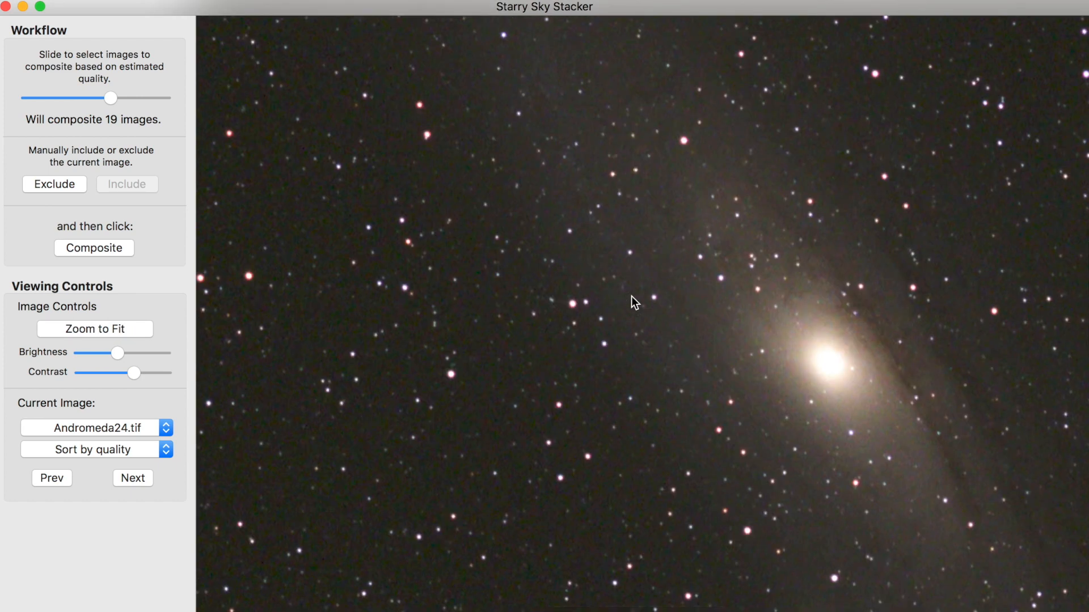
left_click(107, 328)
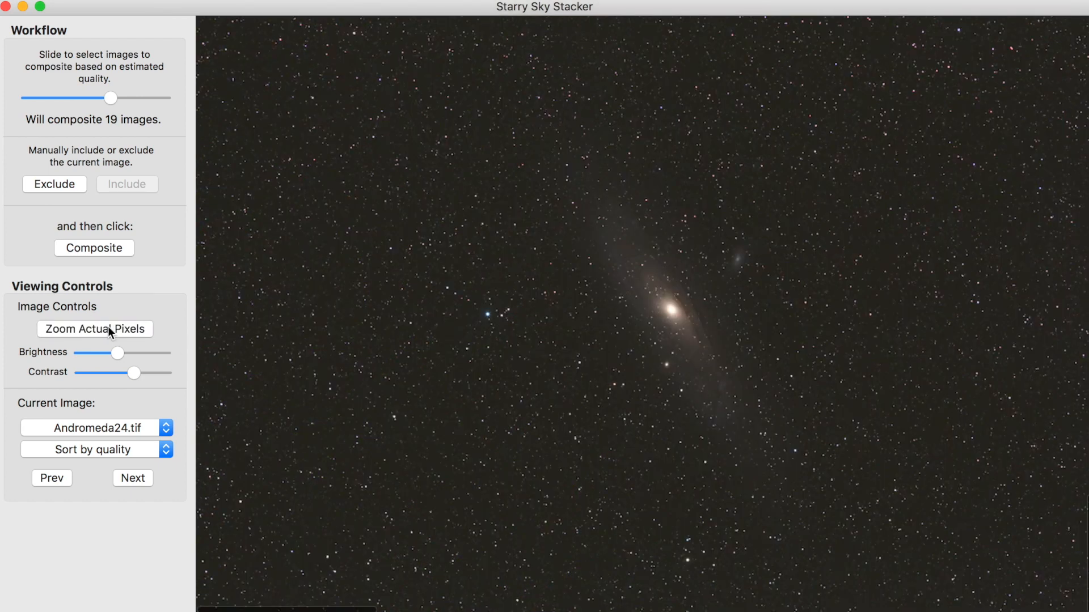
left_click(108, 328)
scroll(840, 317, "right", 10)
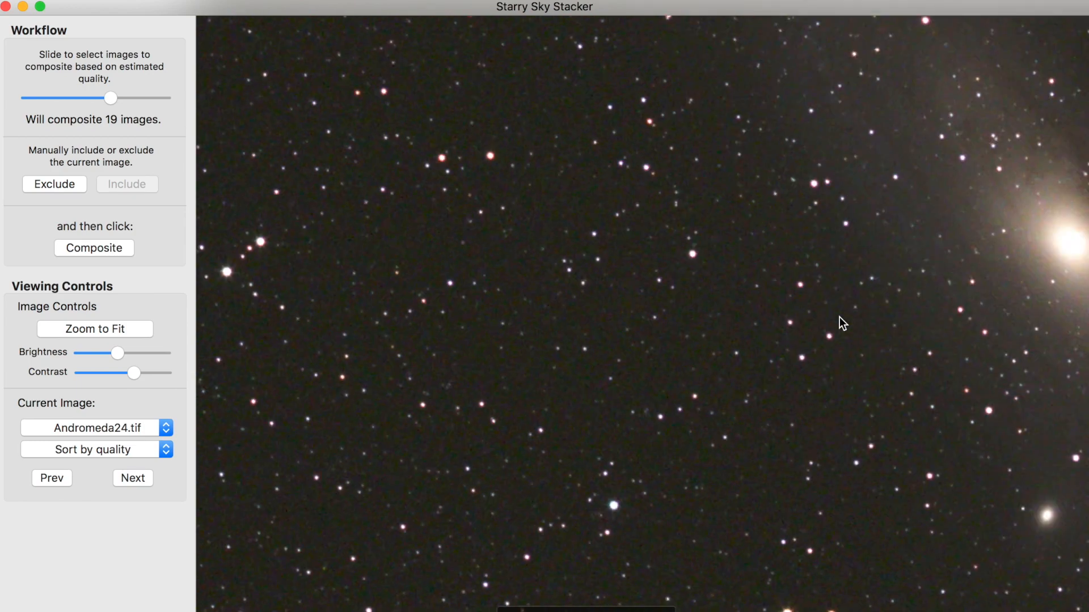
scroll(840, 318, "left", 6)
scroll(840, 317, "up", 5)
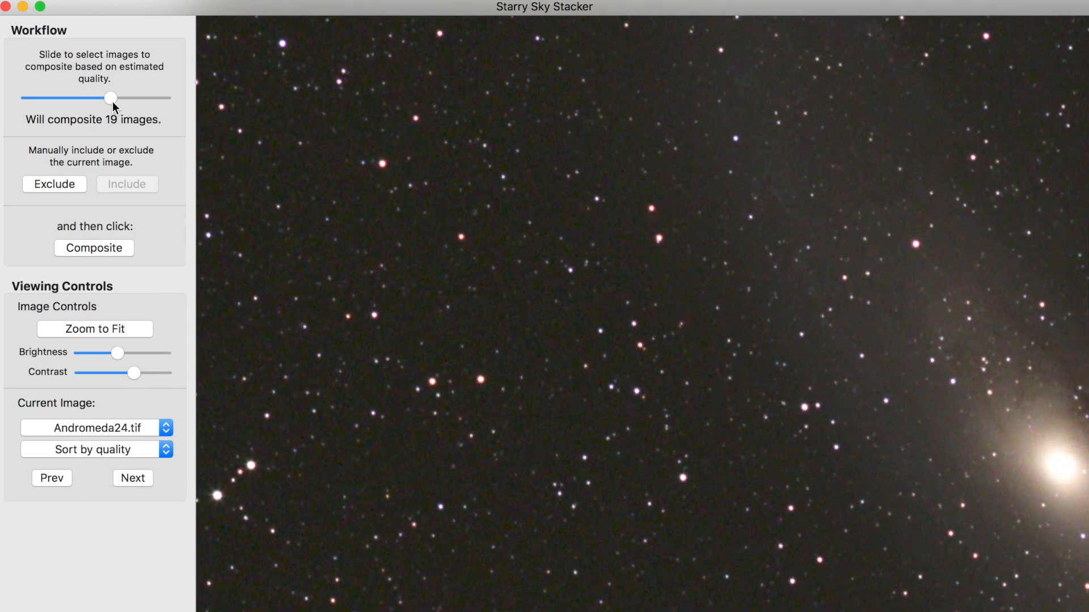
Step: Set the quality-based selection to 19 images, and slightly raise the preview brightness while lowering its contrast
left_click_drag(113, 101, 127, 103)
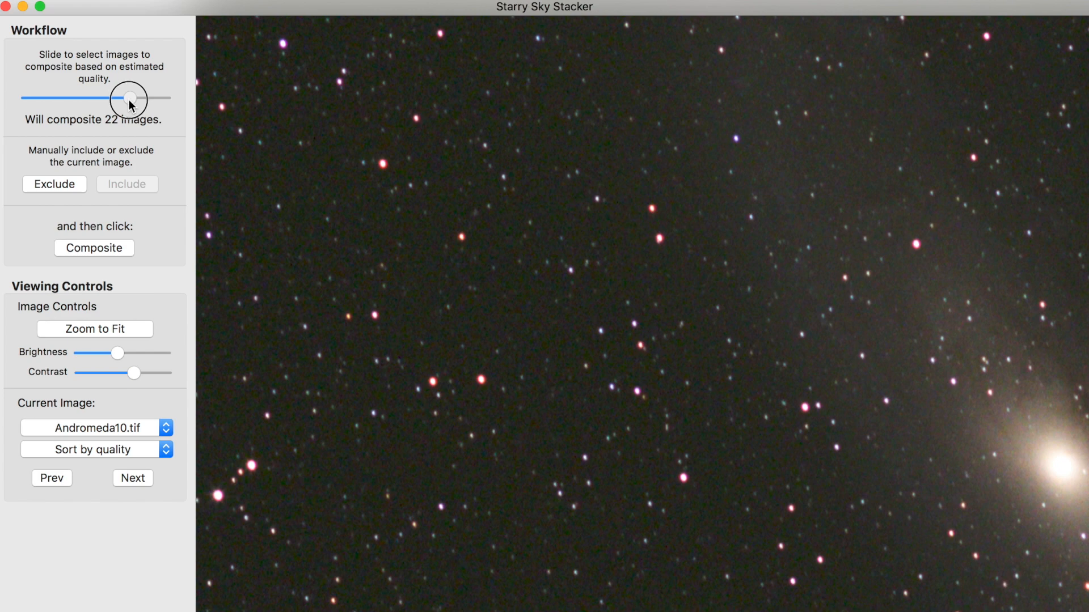
mouse_move(129, 101)
left_mouse_down()
mouse_move(87, 100)
mouse_move(113, 101)
left_mouse_up()
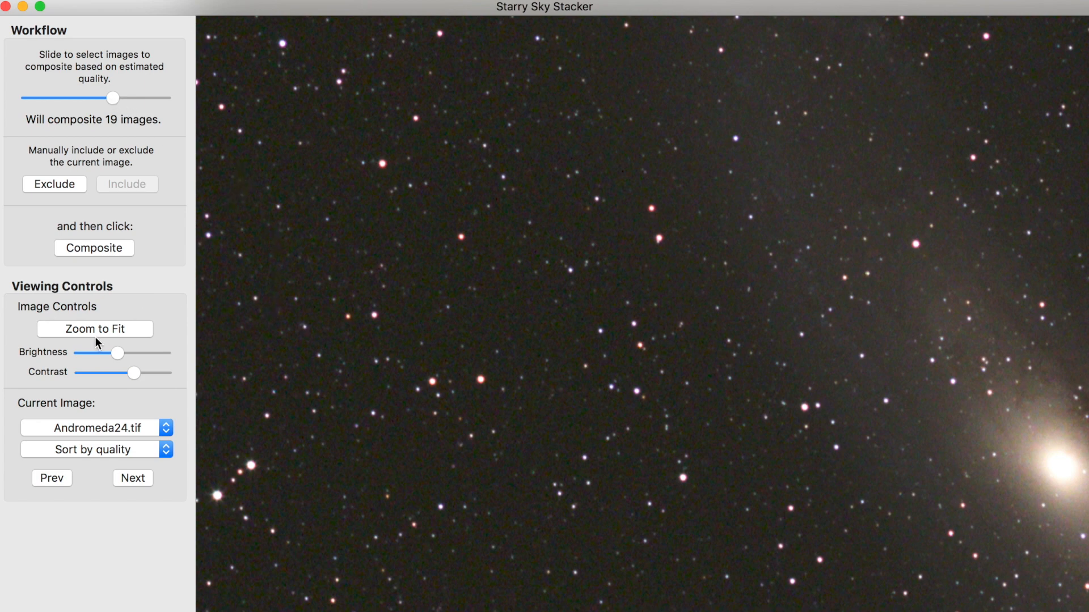
left_click_drag(116, 353, 123, 374)
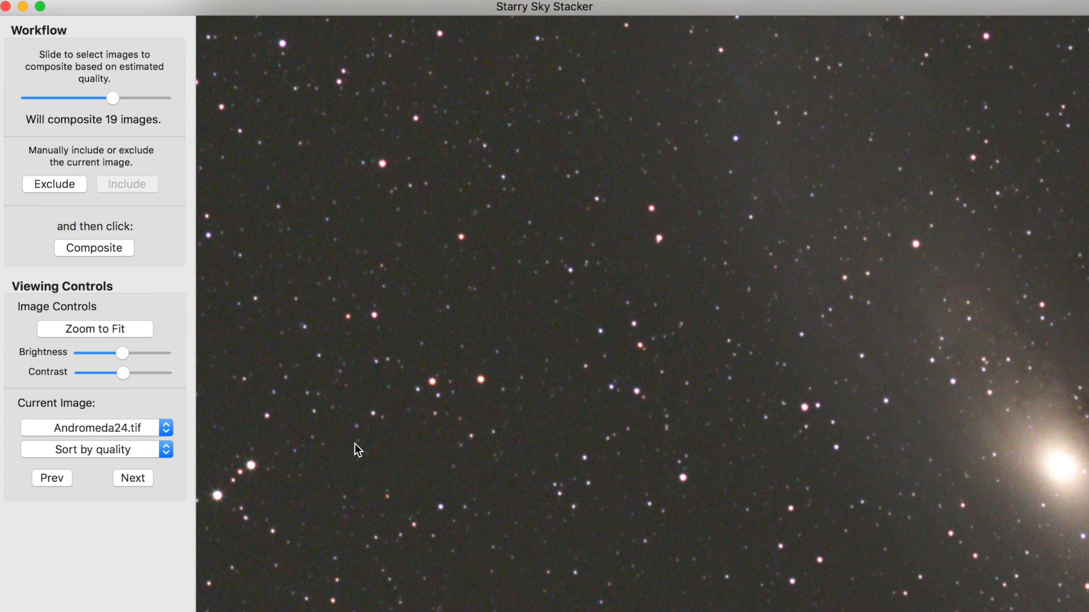
Step: Display Andromeda03.tif, exclude it from the composite and include it again
left_click(91, 429)
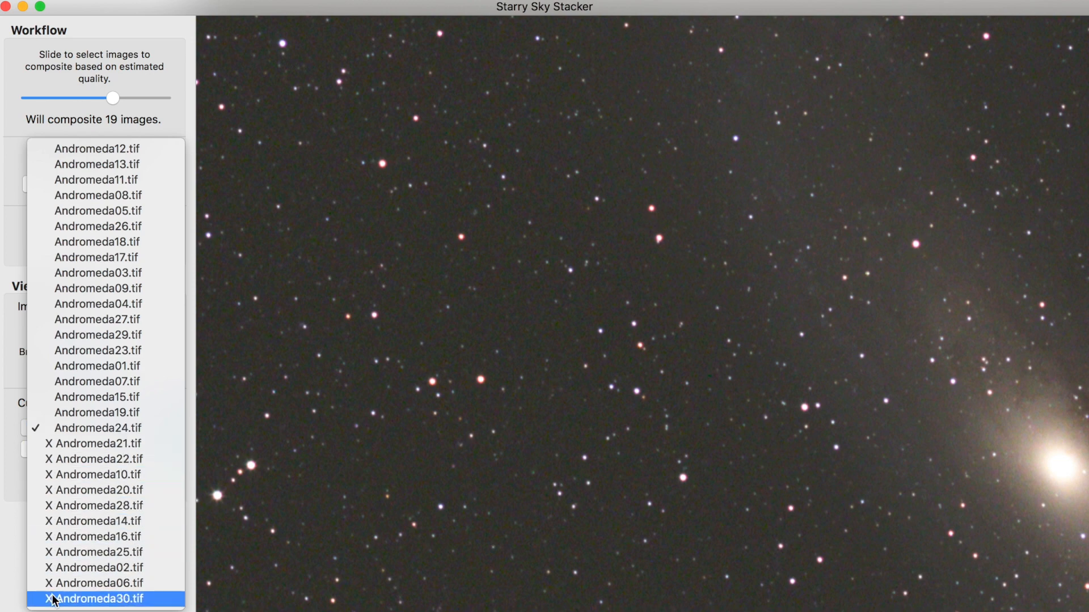
left_click(20, 588)
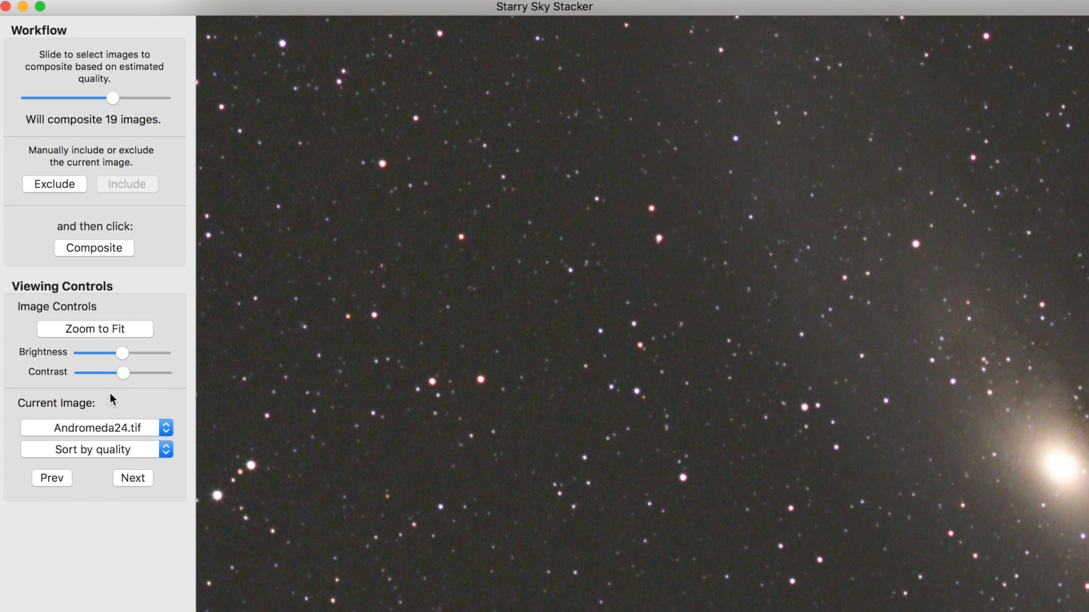
left_click(104, 428)
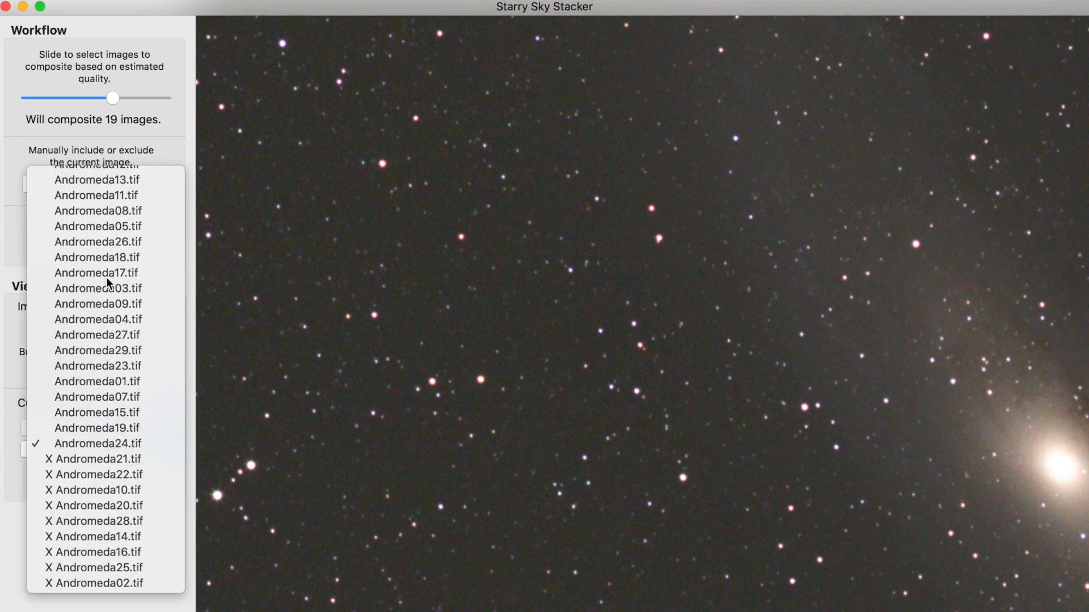
left_click(107, 277)
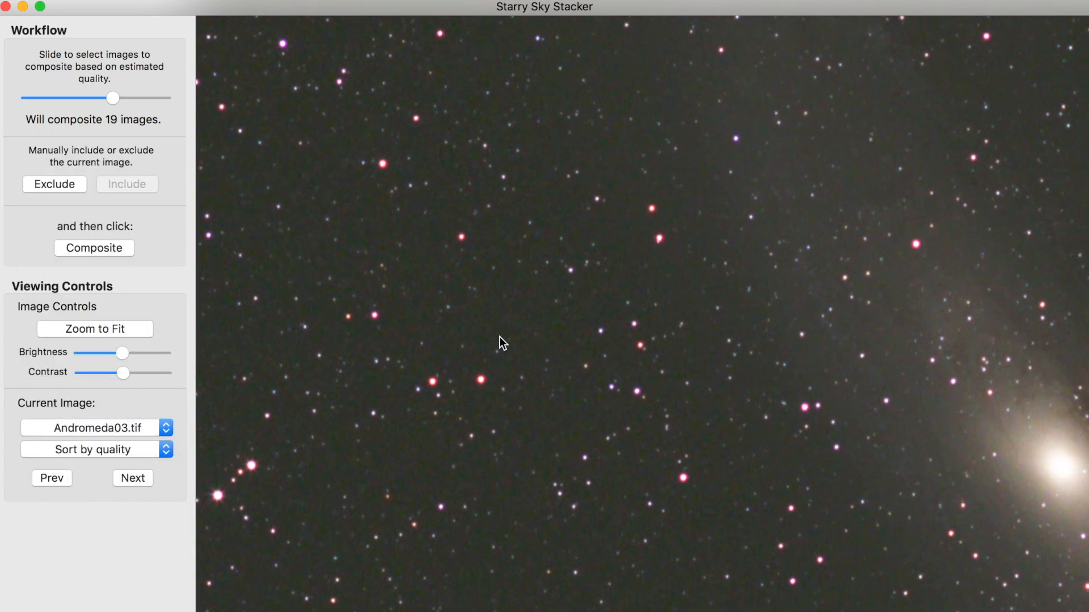
left_click(57, 183)
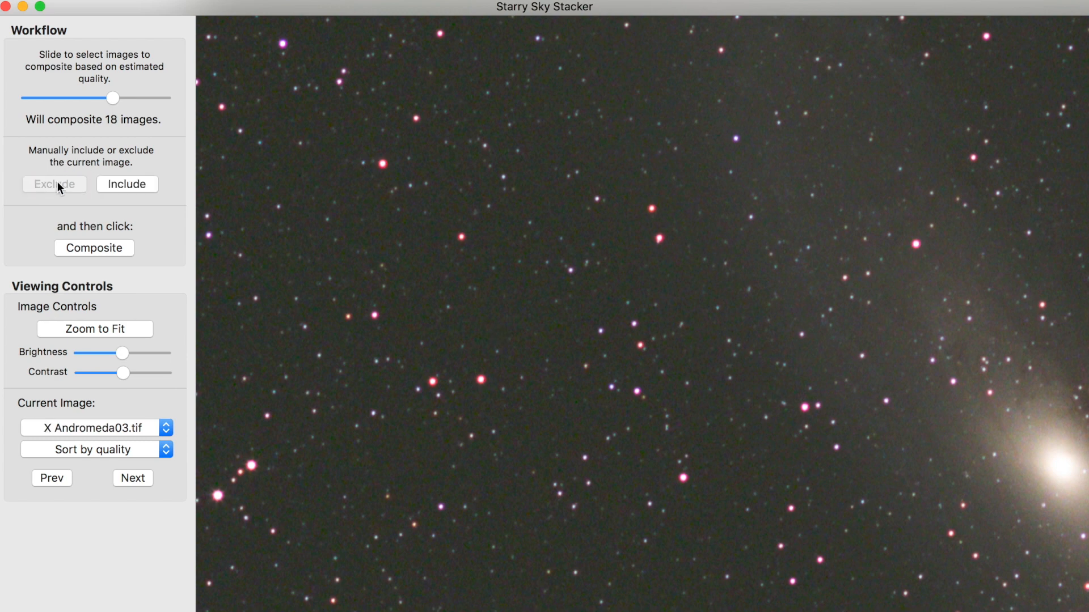
left_click(113, 186)
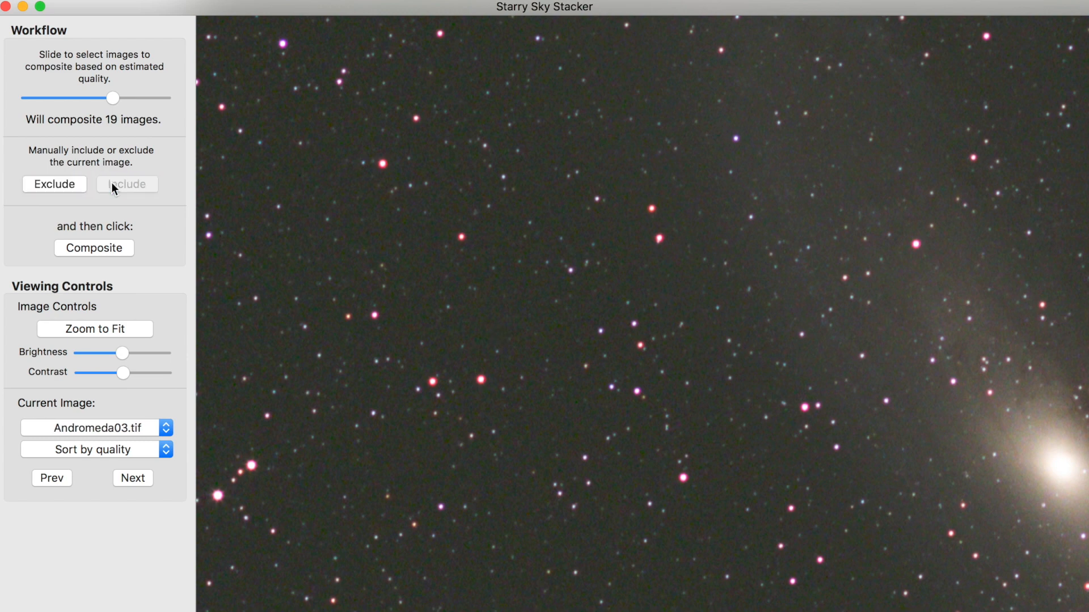
Step: Keep the images sorted by quality and compare the frames ranked next to Andromeda03.tif, going forward and back
left_click(86, 450)
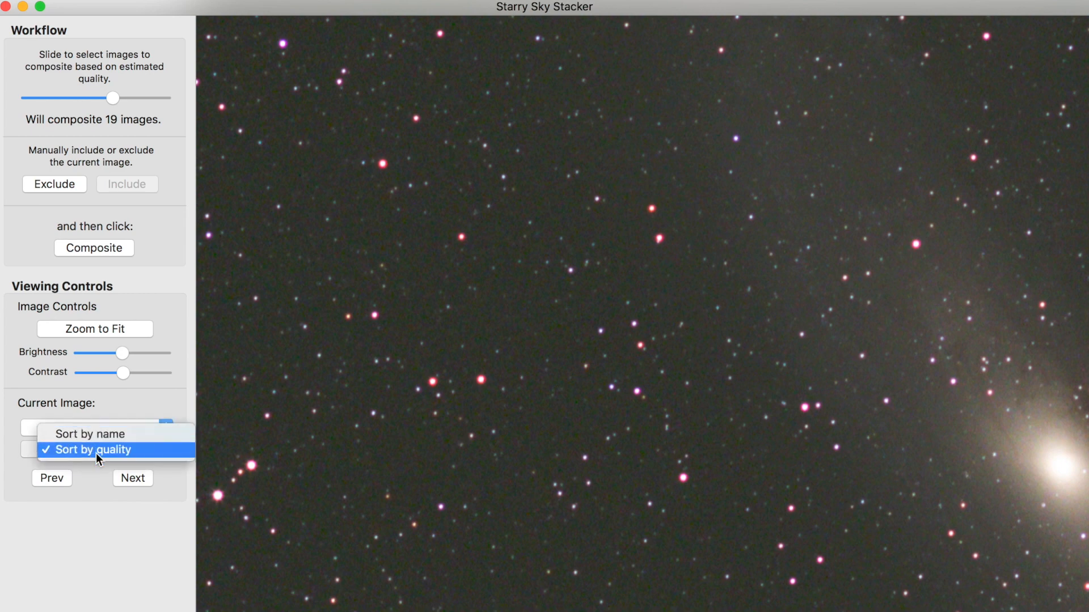
left_click(97, 454)
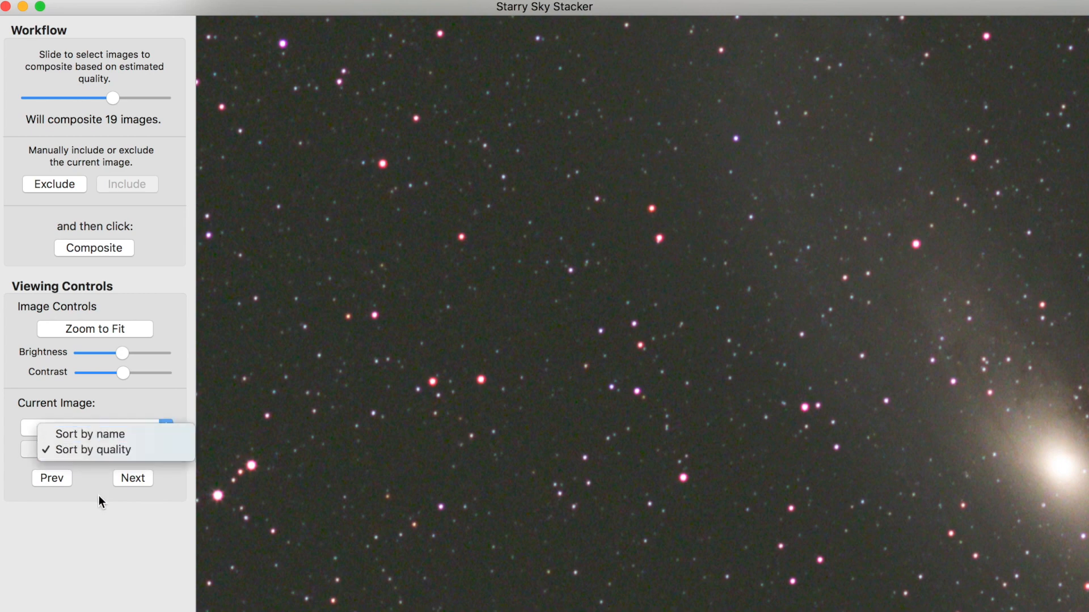
left_click(134, 478)
left_click(133, 478)
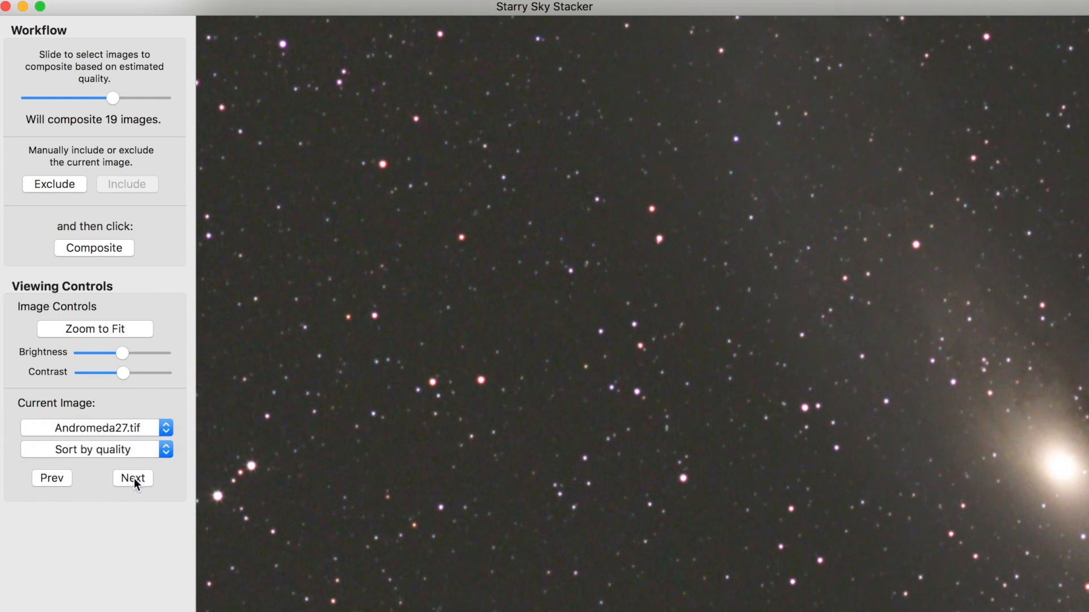
left_click(42, 480)
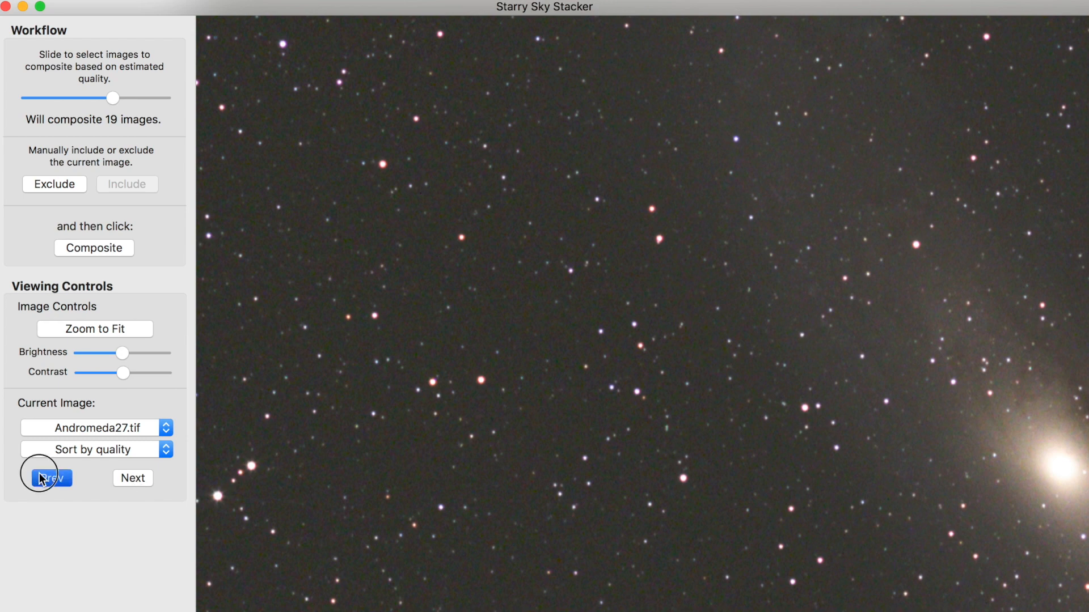
left_click(42, 479)
left_click(42, 479)
left_click(42, 479)
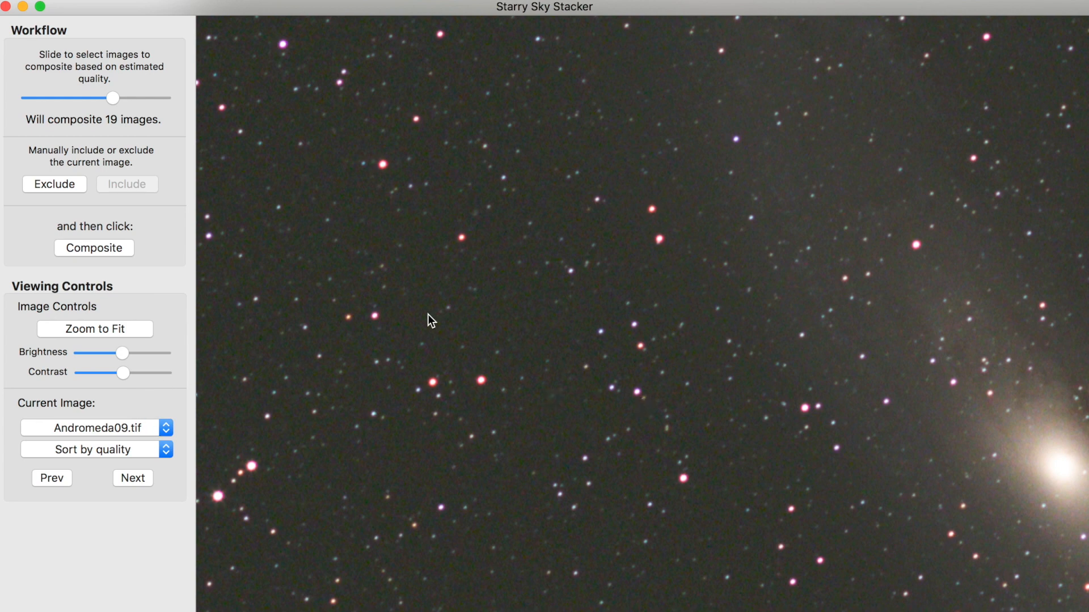
Step: Composite the included images and set the composition algorithm to Median
left_click(104, 249)
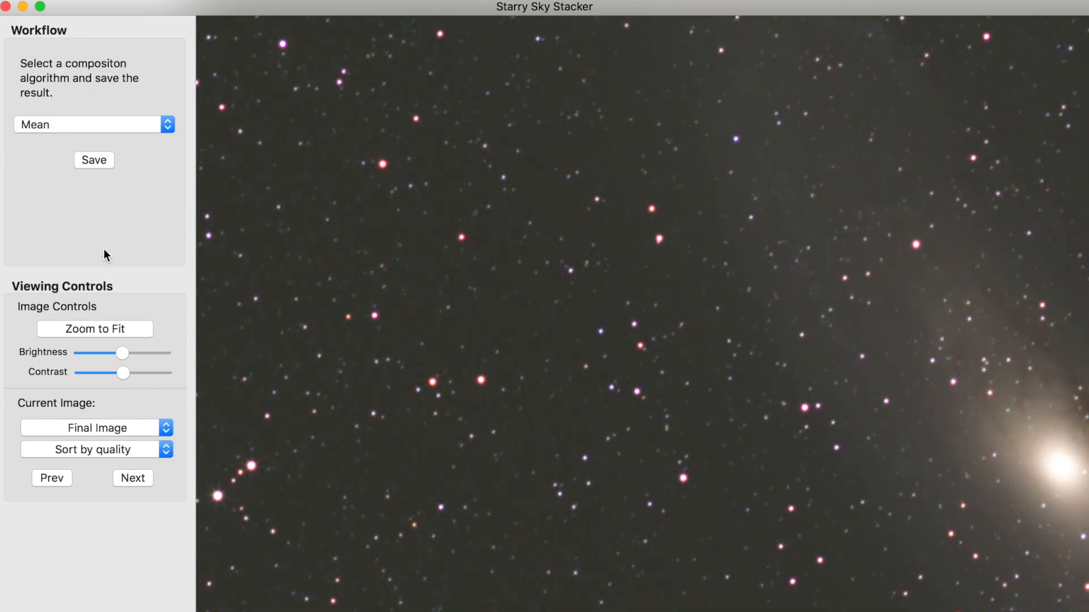
left_click(97, 122)
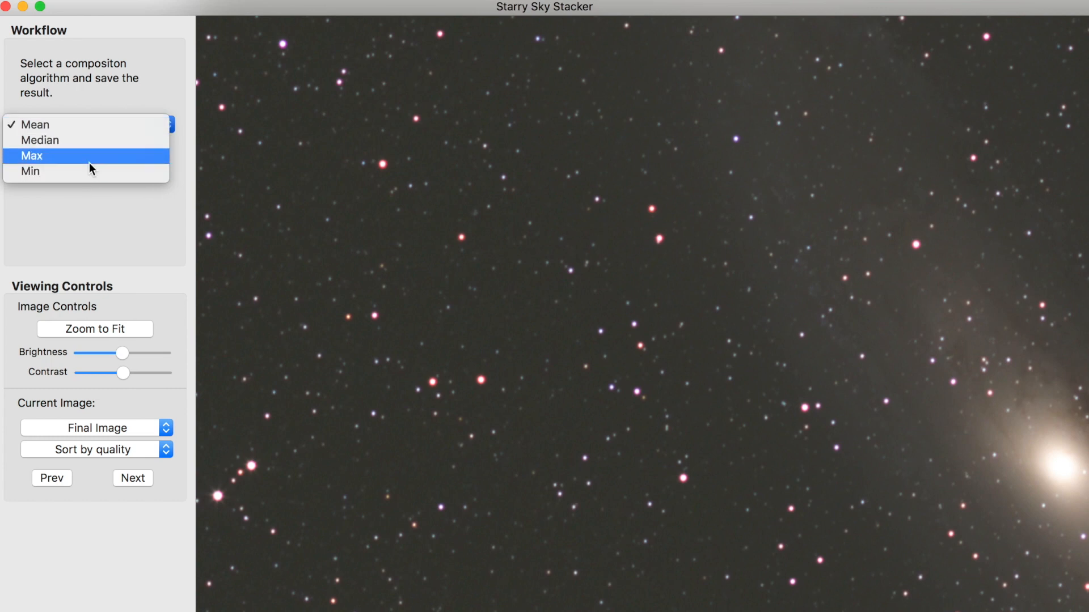
left_click(89, 140)
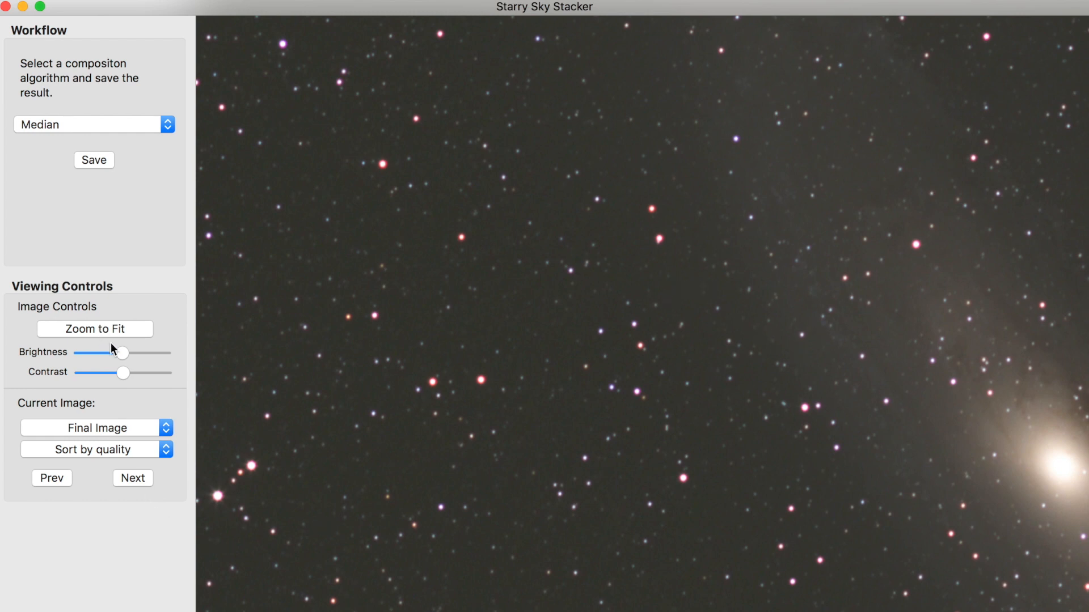
Step: Examine the area around the galaxy core in the final image with higher preview contrast, comparing it with an adjacent image
mouse_move(124, 375)
left_mouse_down()
mouse_move(133, 372)
mouse_move(120, 355)
mouse_move(134, 373)
left_mouse_up()
scroll(794, 472, "right", 5)
scroll(794, 471, "down", 4)
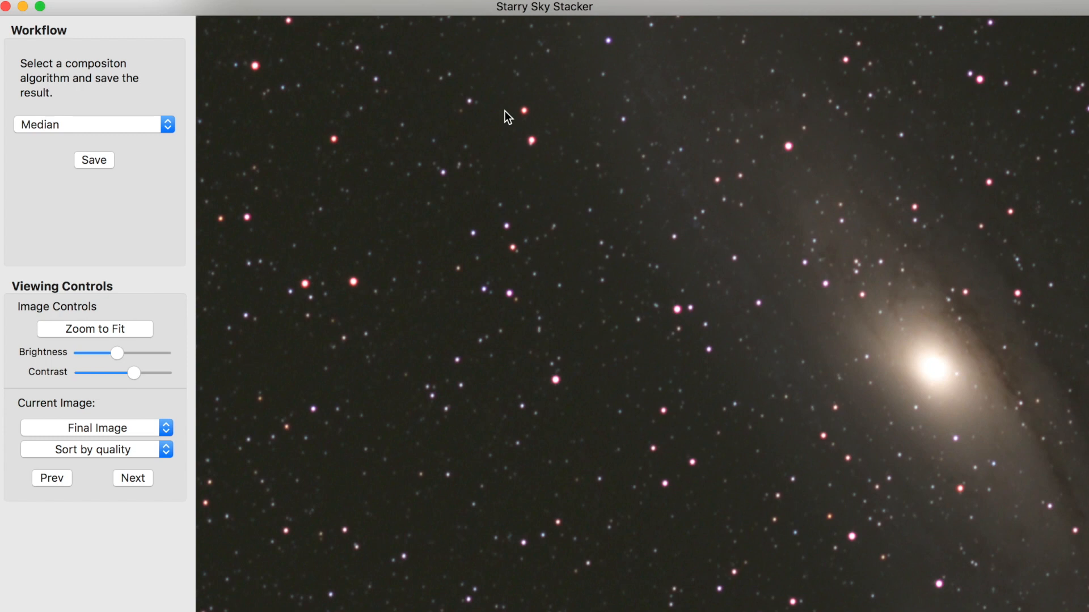
key("Left")
key("Right")
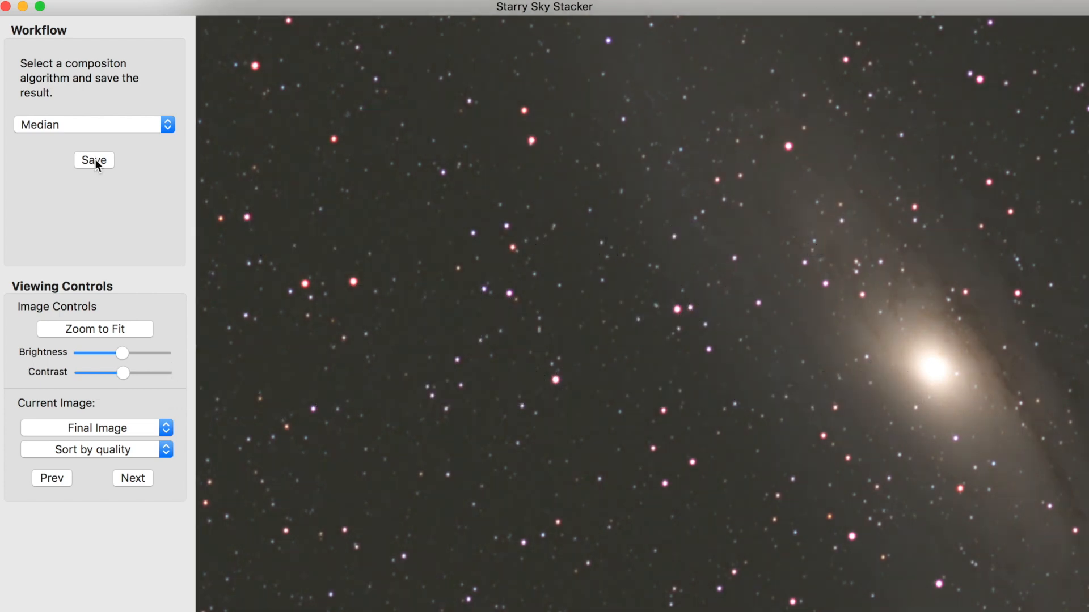
Step: Start saving the composite as Andromeda01-Median.tif and cancel the save
left_click(94, 160)
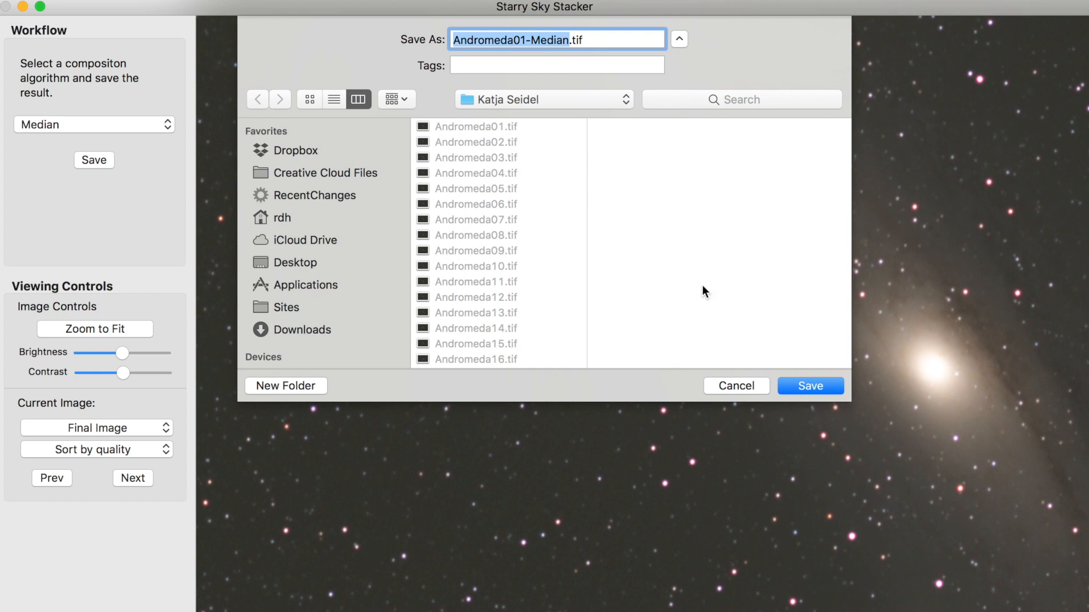
left_click(722, 385)
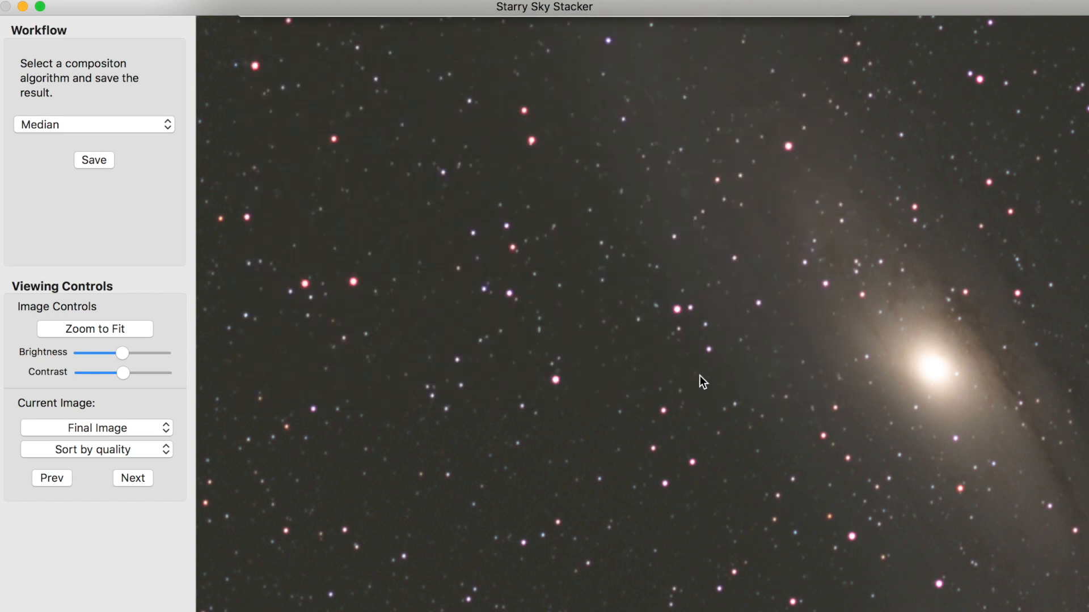
Step: Load M8M20-1.tif through M8M20-10.tif as new images without saving the current work, marking their tracking as not accurate
key("super+o")
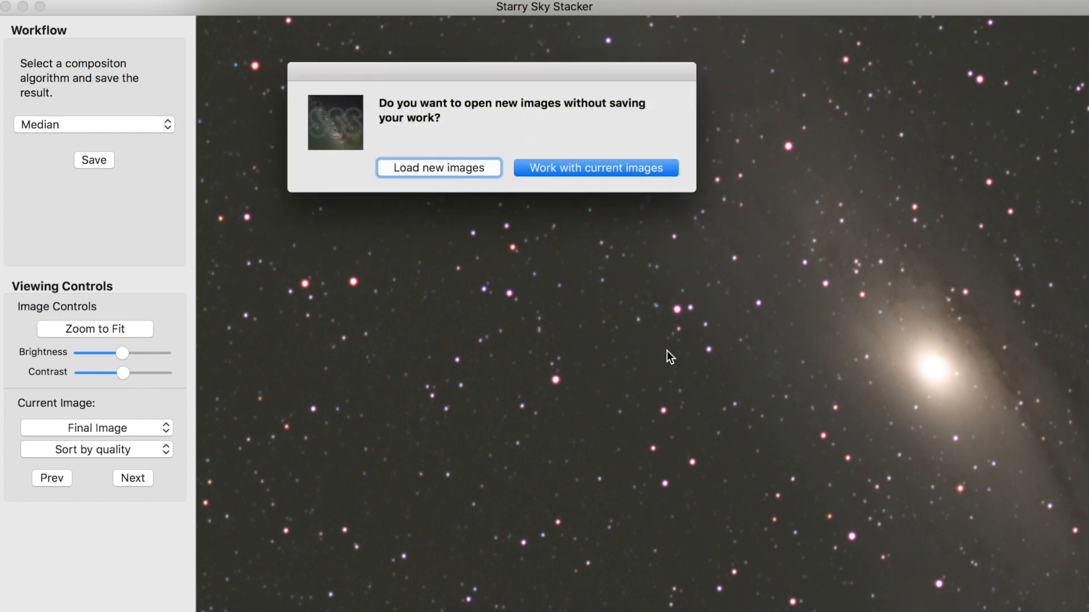
left_click(430, 165)
left_click(494, 32)
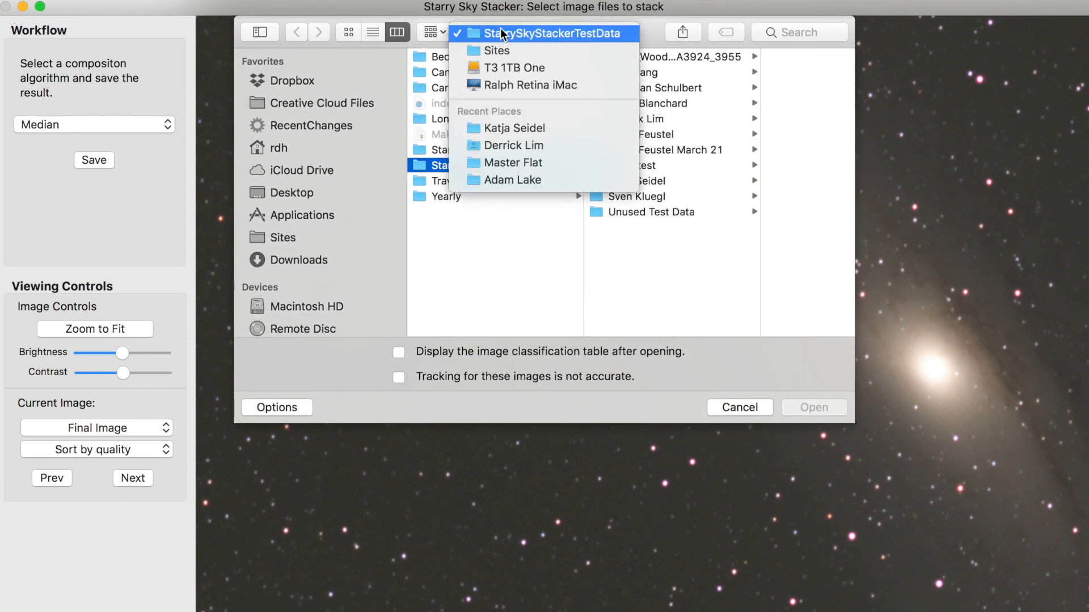
left_click(529, 144)
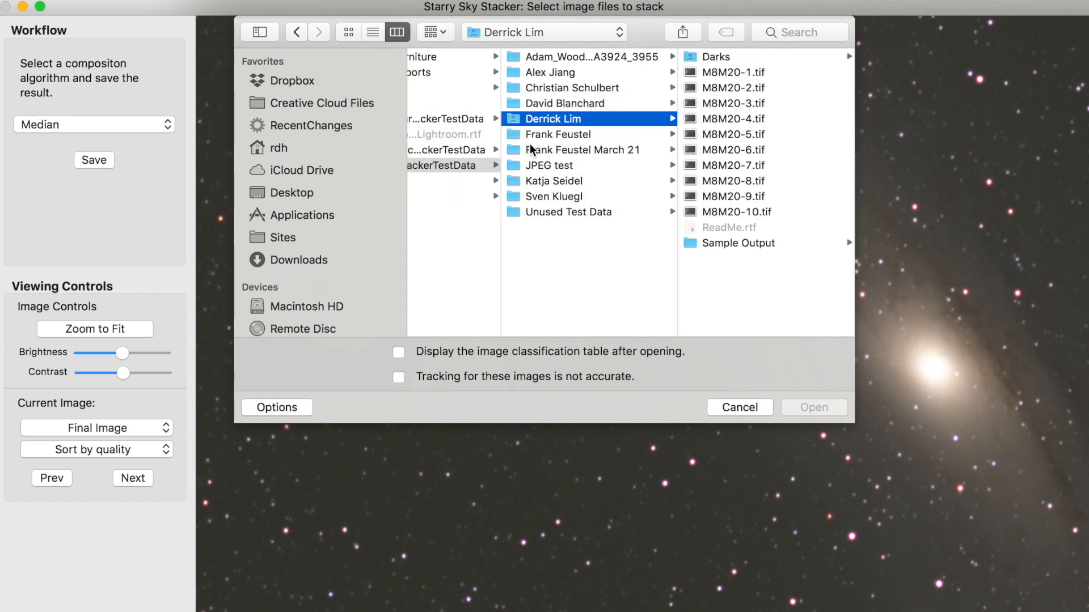
left_click(730, 72)
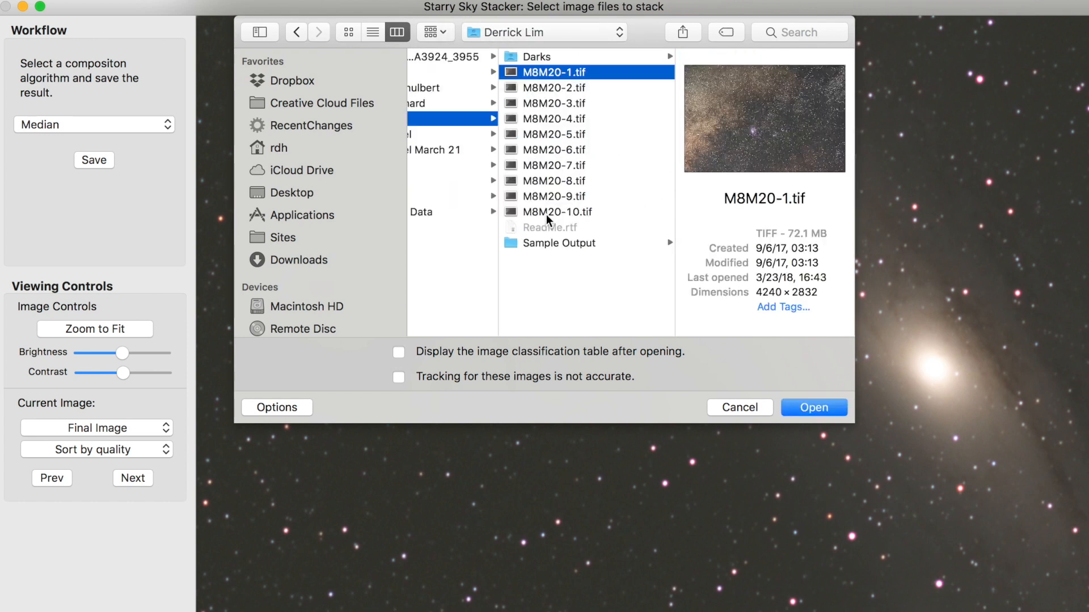
left_click(546, 213, "shift")
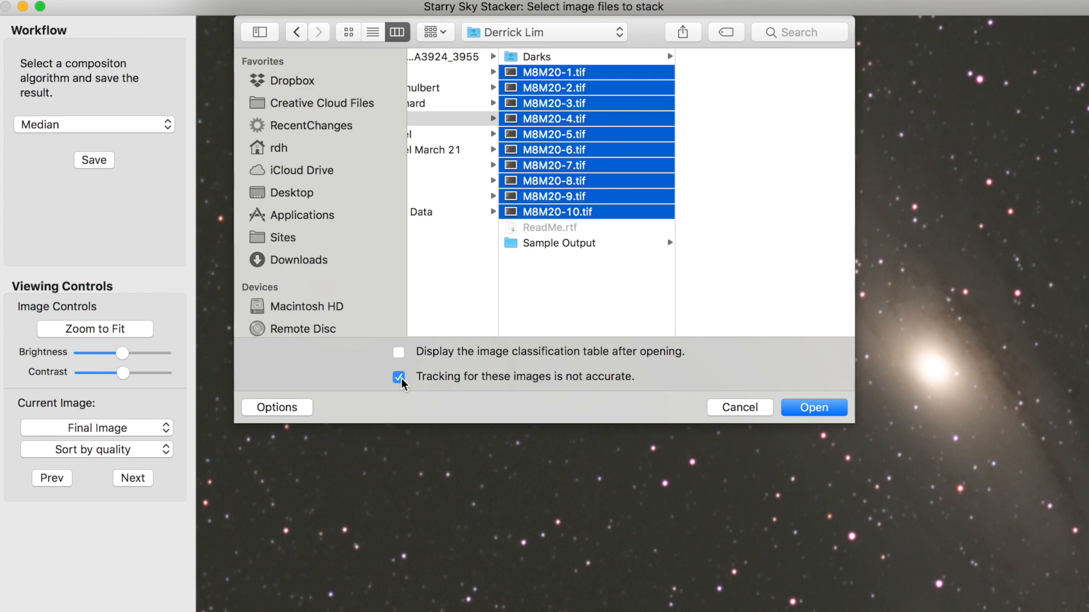
left_click(811, 407)
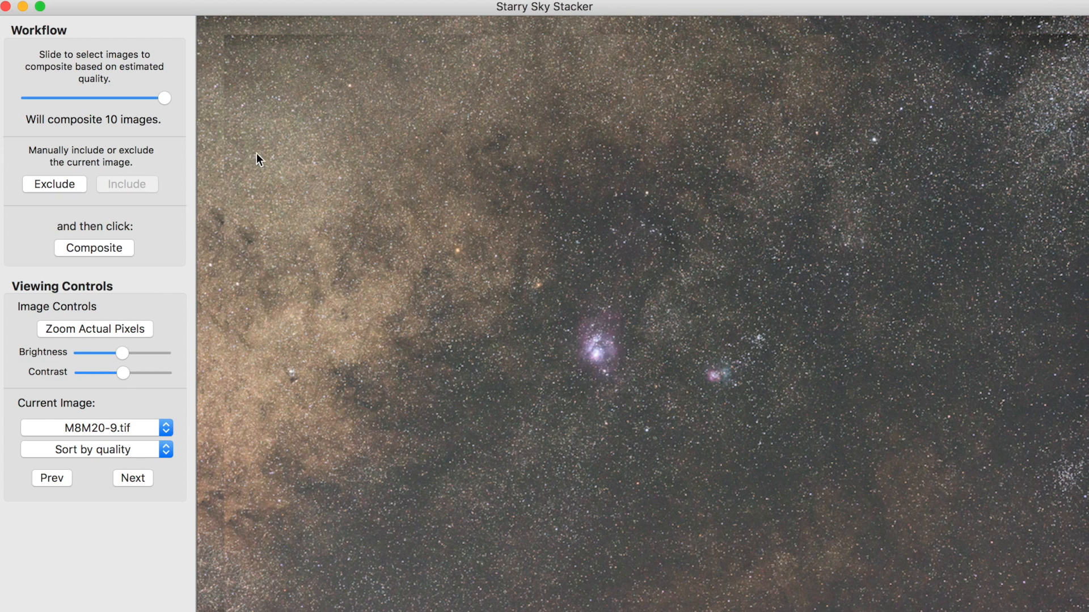
Step: Composite all 10 M8M20 images and set the composition algorithm to Median
left_click(83, 248)
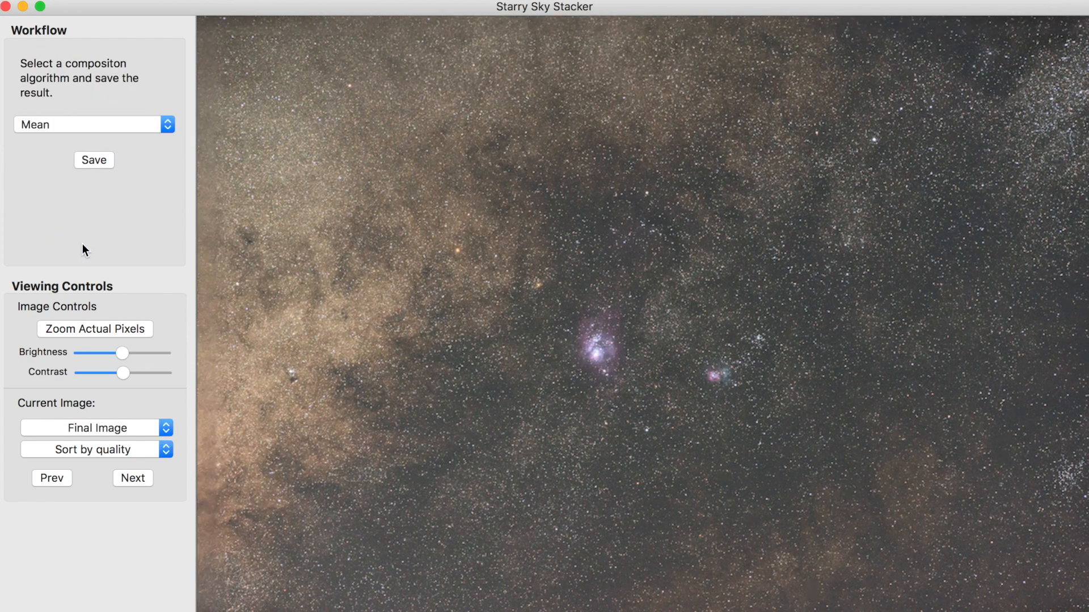
left_click(79, 124)
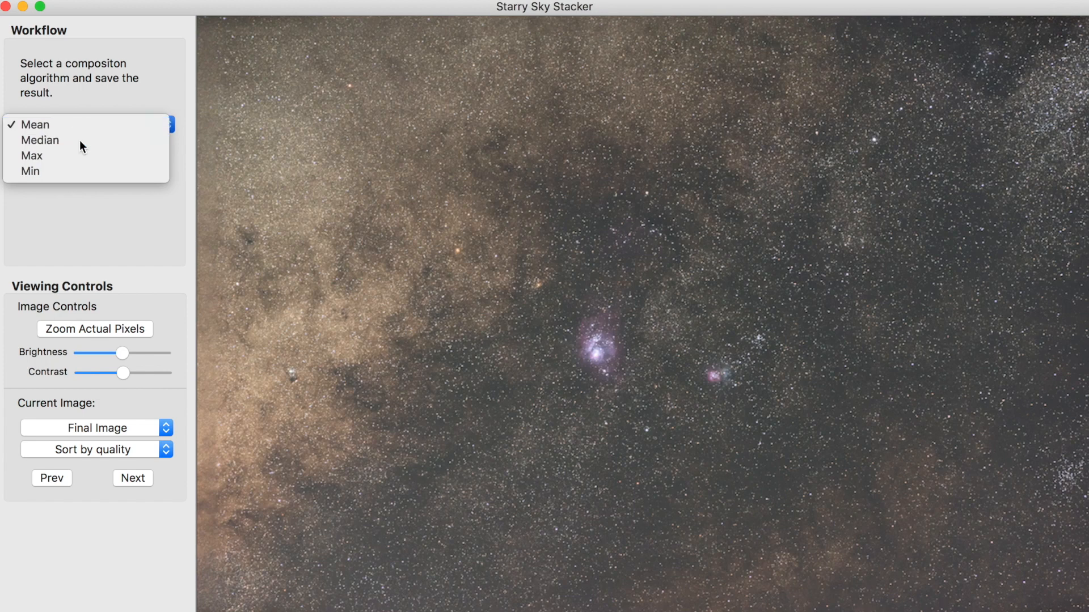
left_click(79, 141)
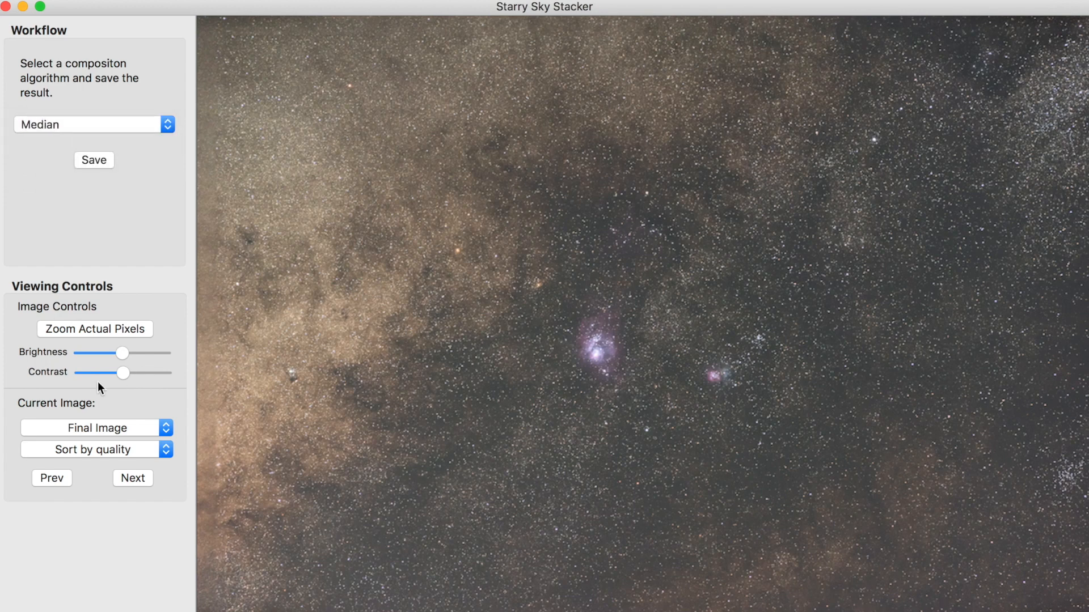
Step: Examine the bright purple nebula and the star field beside it at actual pixels, with slightly lower preview brightness and higher contrast
mouse_move(122, 373)
left_mouse_down()
mouse_move(132, 375)
mouse_move(115, 354)
left_mouse_up()
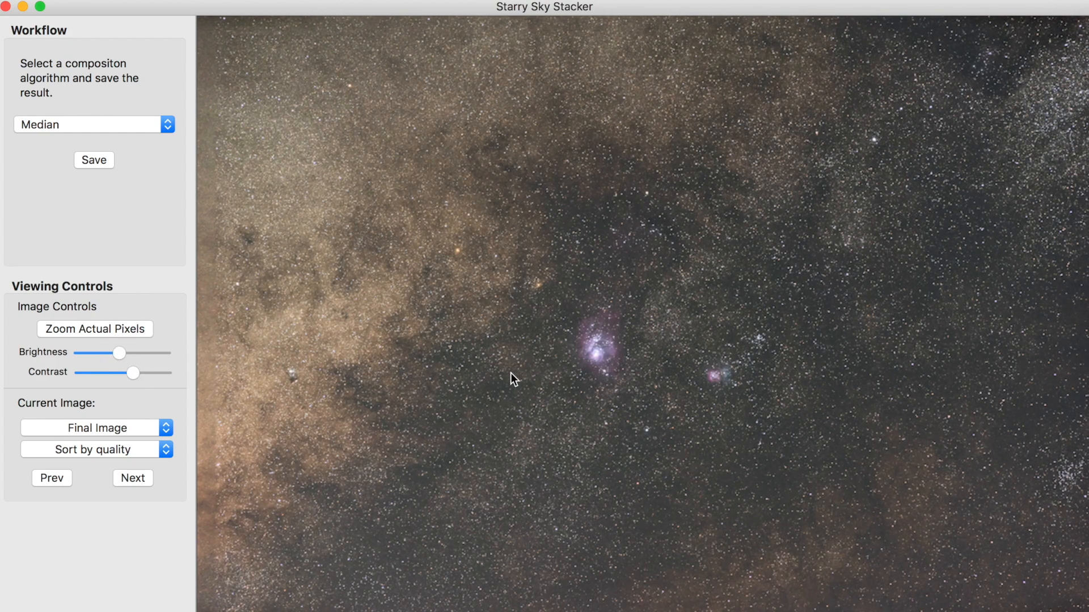
left_click(598, 352)
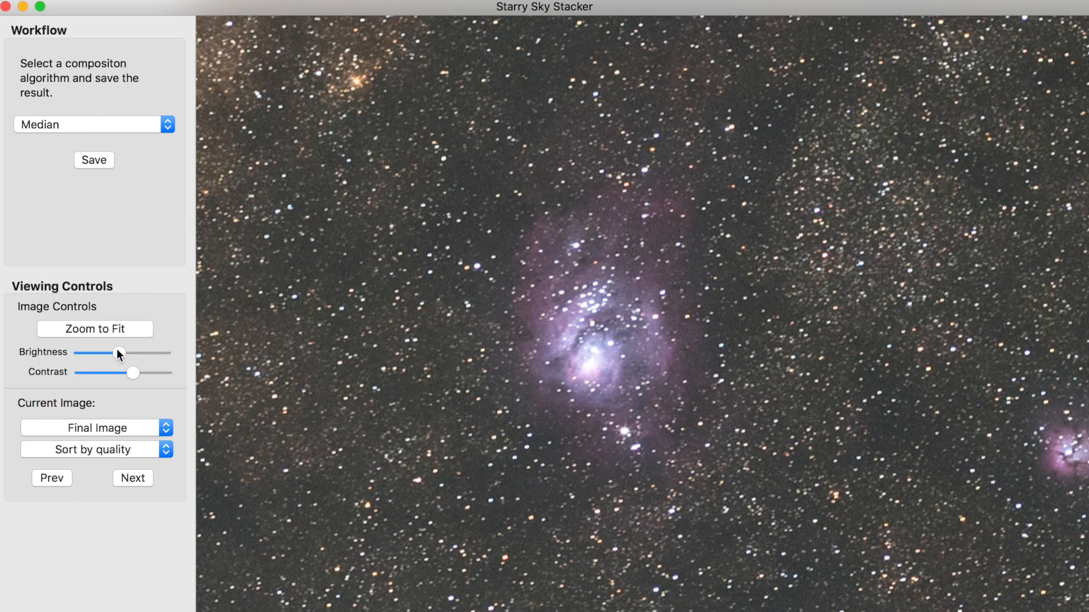
left_click_drag(132, 373, 137, 375)
scroll(478, 316, "left", 10)
scroll(478, 316, "up", 5)
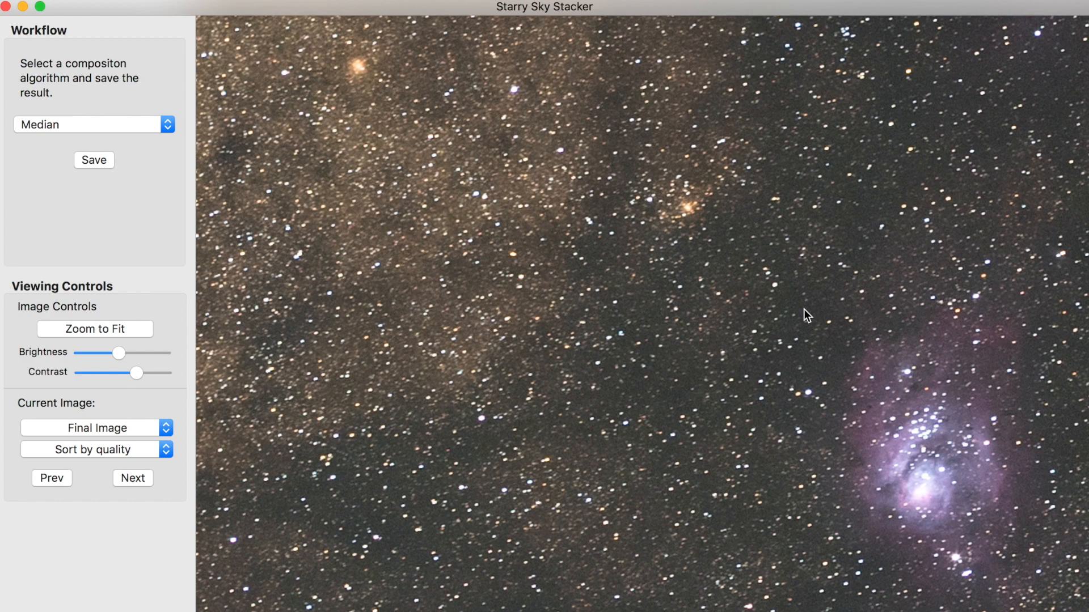
Step: Compare the noise in the final image with the single frame M8M20-3.tif, switching between them twice
key("Right")
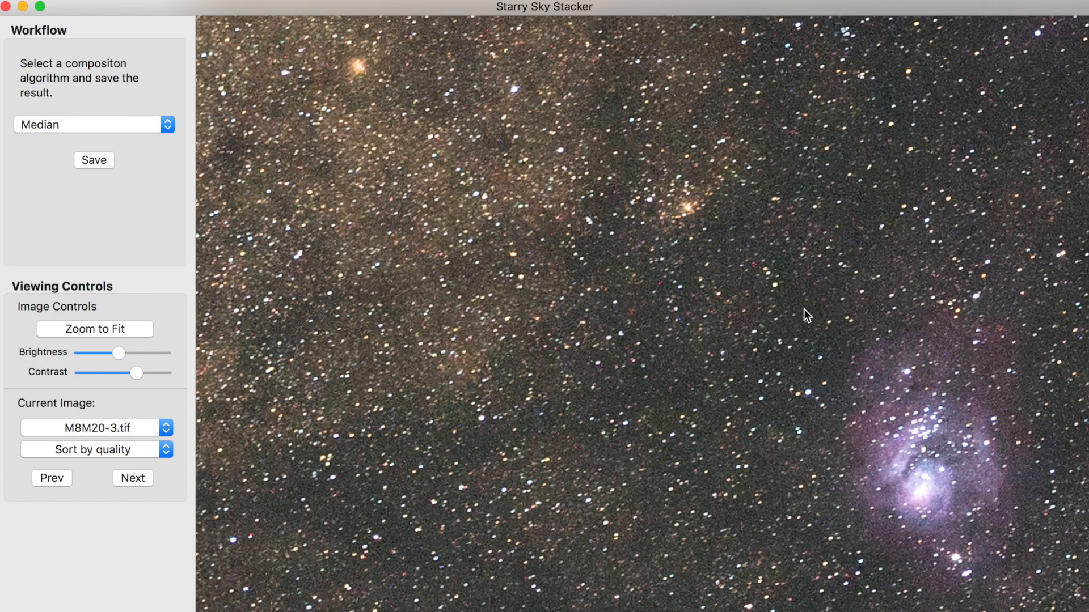
key("Left")
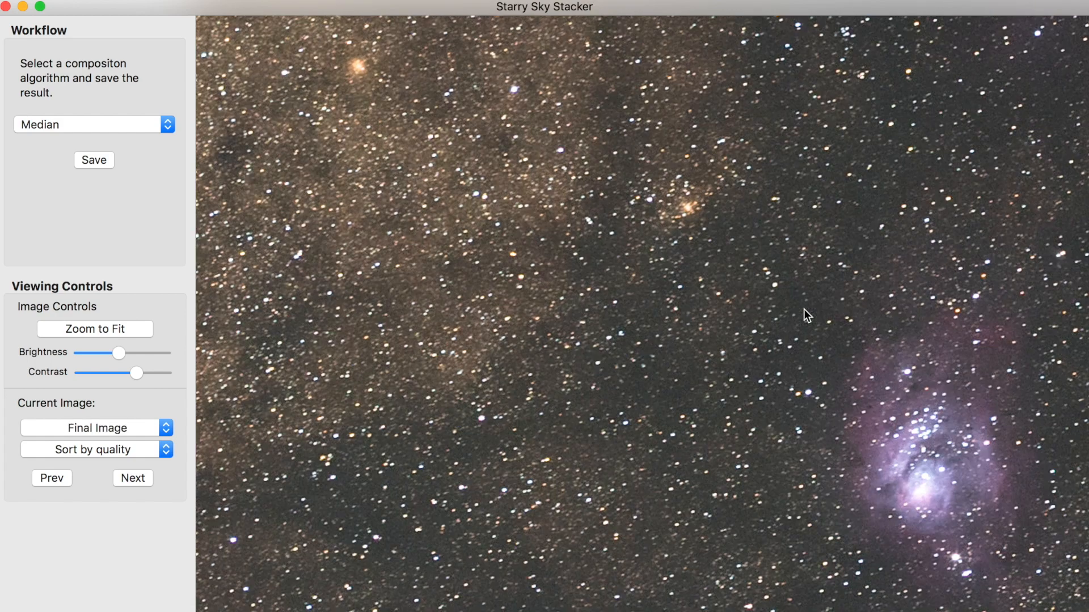
key("Right")
key("Left")
Step: Start loading new images with the inaccurate-tracking option turned off and cancel the file selection
key("super+o")
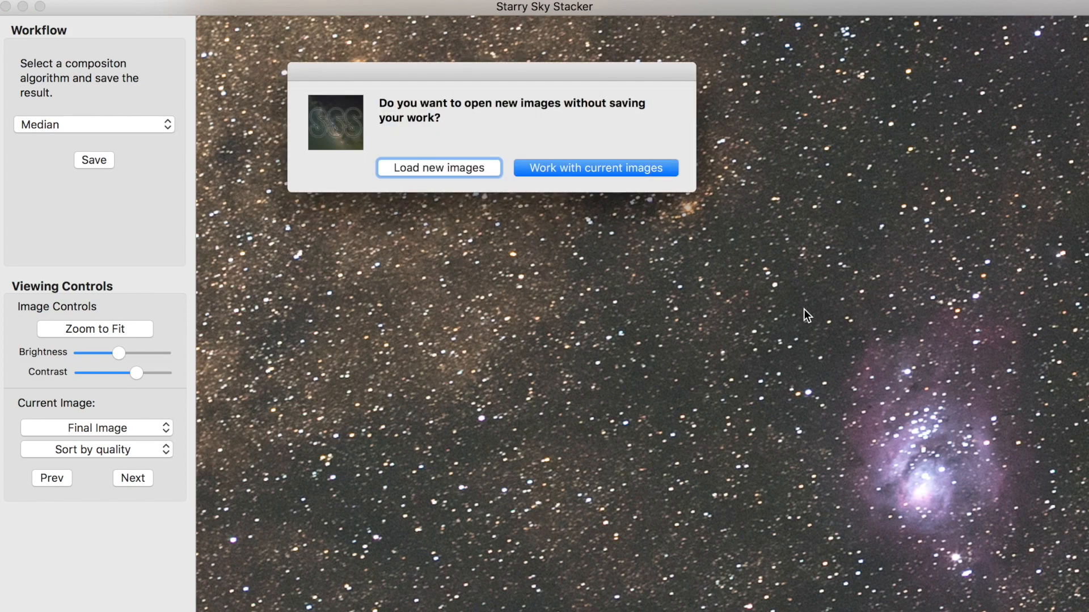
left_click(423, 165)
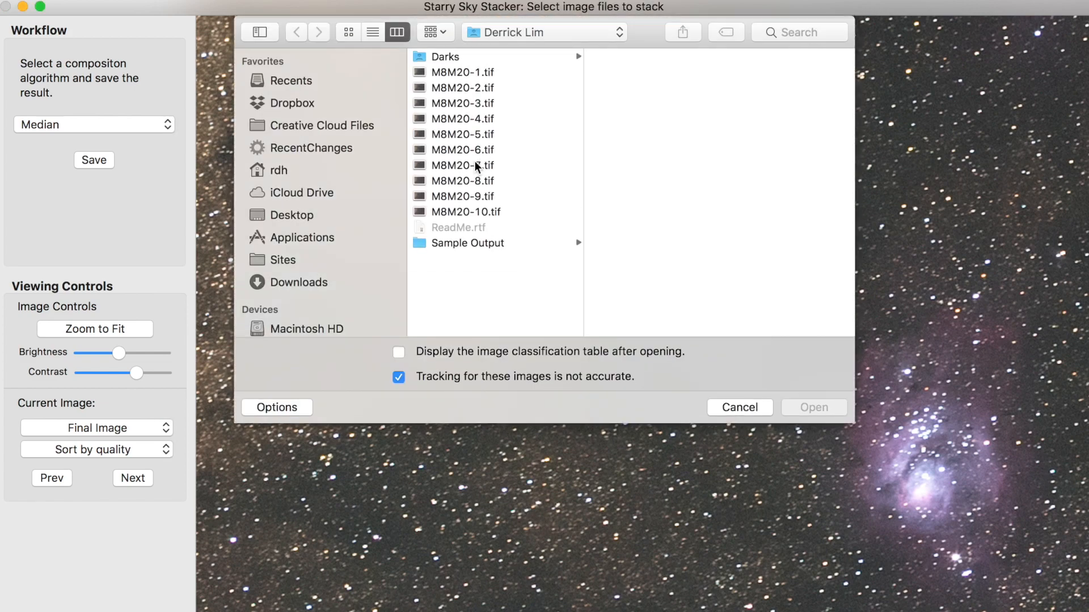
left_click(399, 378)
left_click(754, 410)
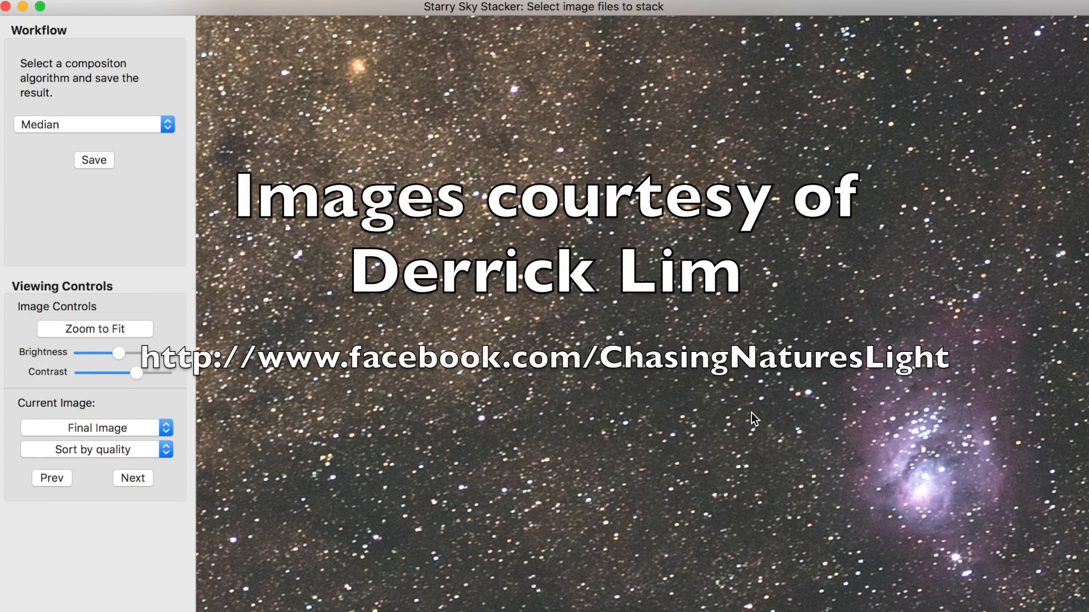